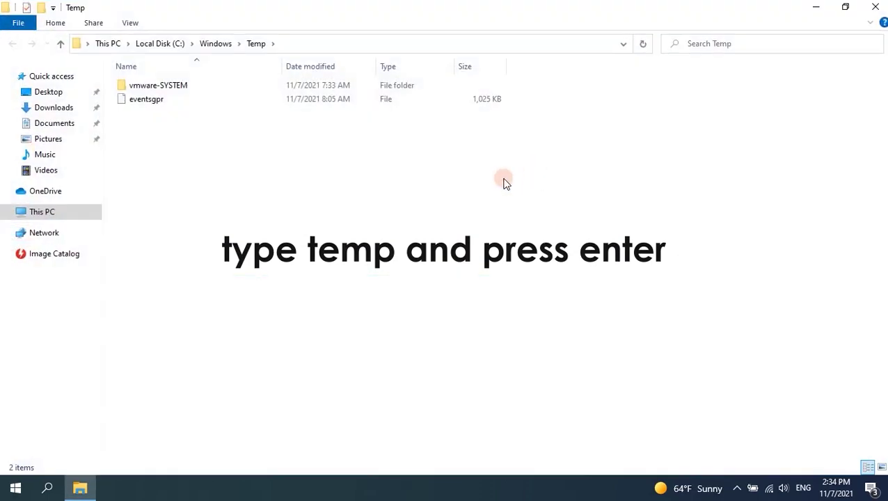
# - Try to delete the vmware-SYSTEM folder and eventsgpr file from Windows Temp, granting administrator permission for all current items, and close the folder
pyautogui.press('Delete')
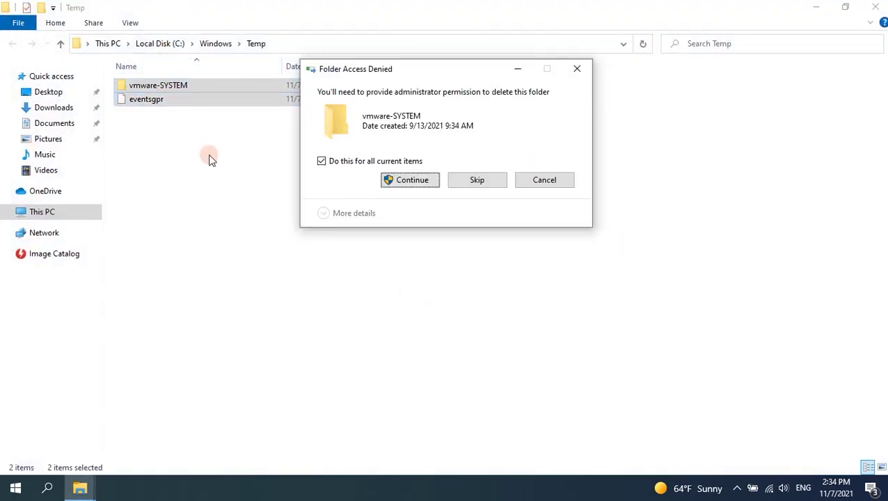
pyautogui.press('Return')
pyautogui.click(403, 192)
pyautogui.click(467, 210)
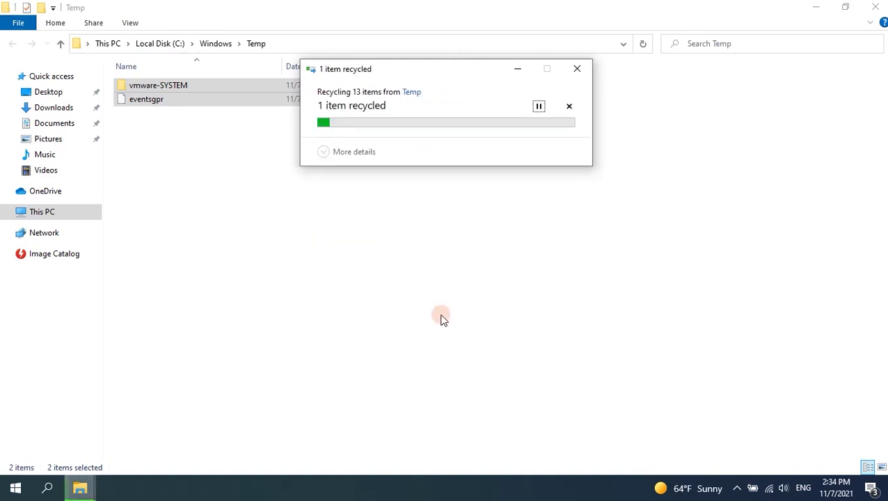
pyautogui.click(543, 206)
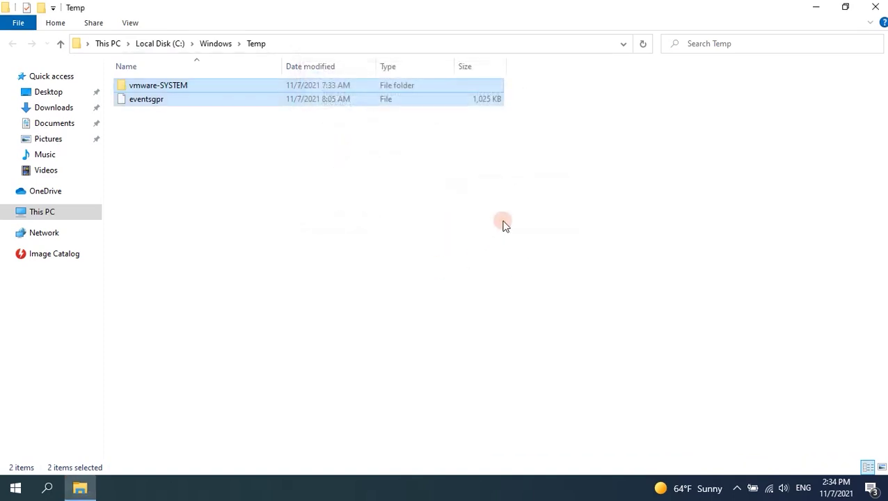
pyautogui.hotkey('alt', 'F4')
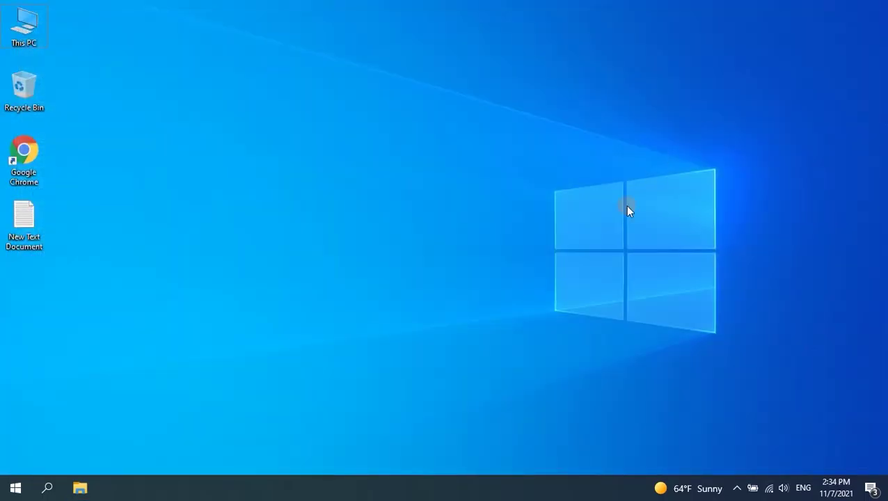
# - Open the user's local temporary files folder by running %temp%
pyautogui.press('super+r')
pyautogui.write('%')
pyautogui.press('BackSpace')
pyautogui.write('%temp')
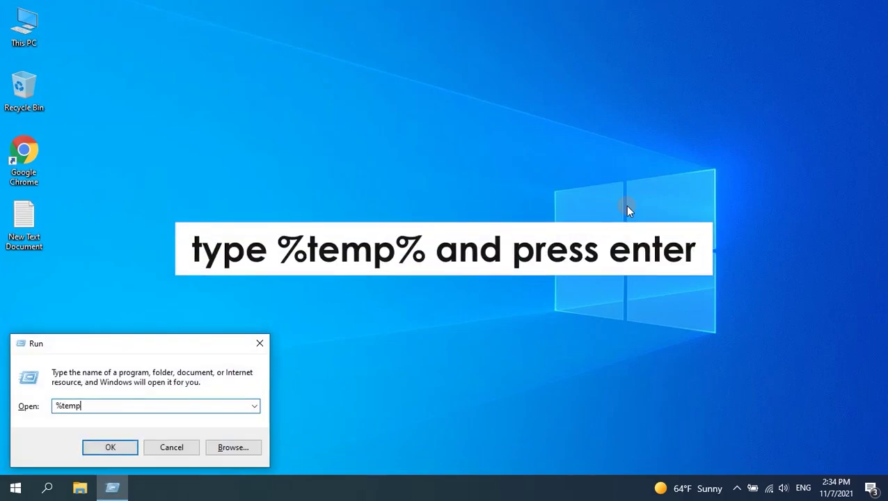
pyautogui.press('Return')
pyautogui.click(254, 372)
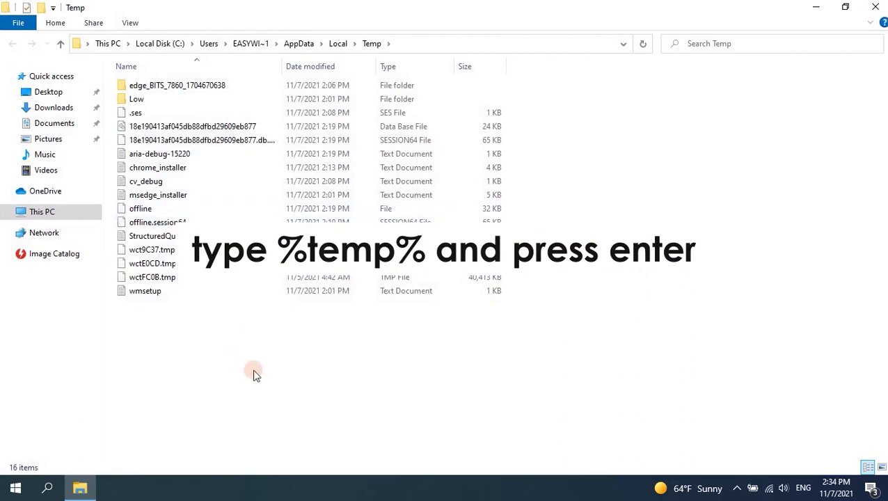
# - Delete all files and folders in the user's Temp folder and close its window
pyautogui.hotkey('ctrl', 'a')
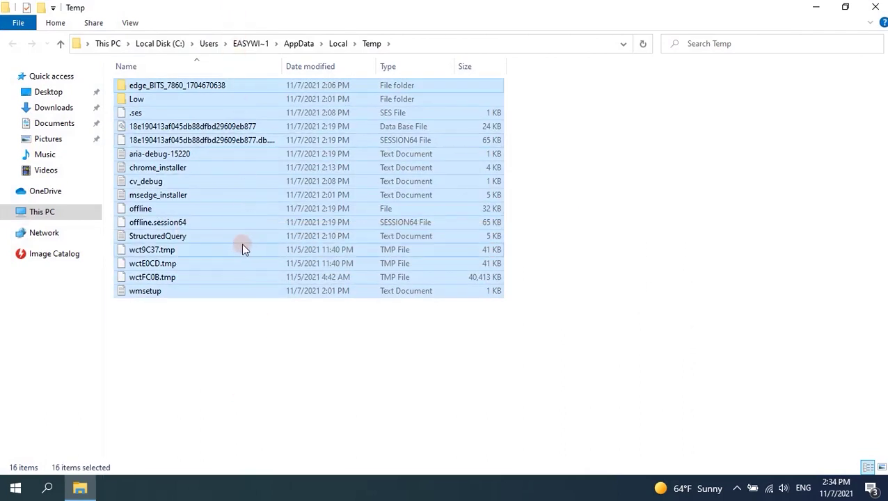
pyautogui.press('Delete')
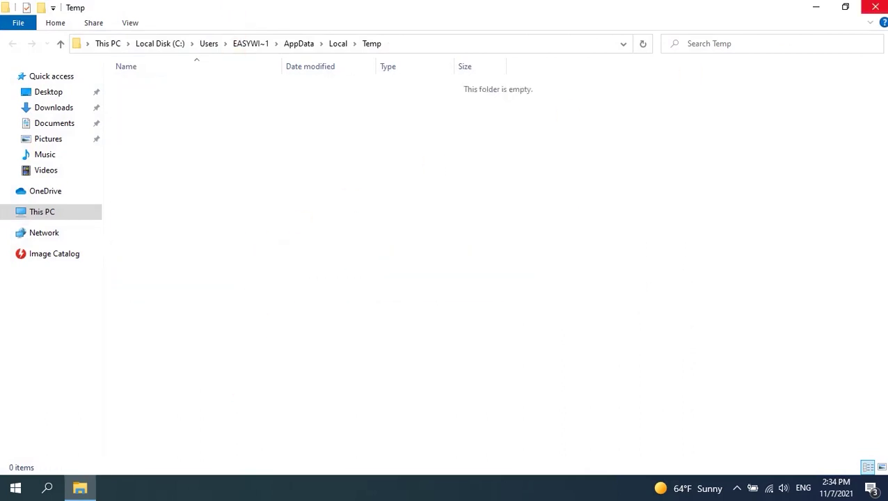
pyautogui.click(875, 7)
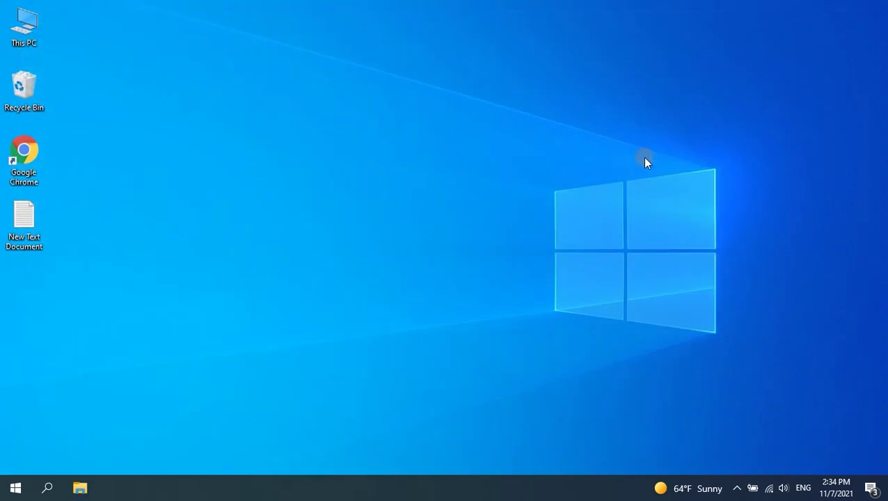
# - Open the Windows Prefetch folder by running prefetch and grant permanent access to it
pyautogui.press('super+r')
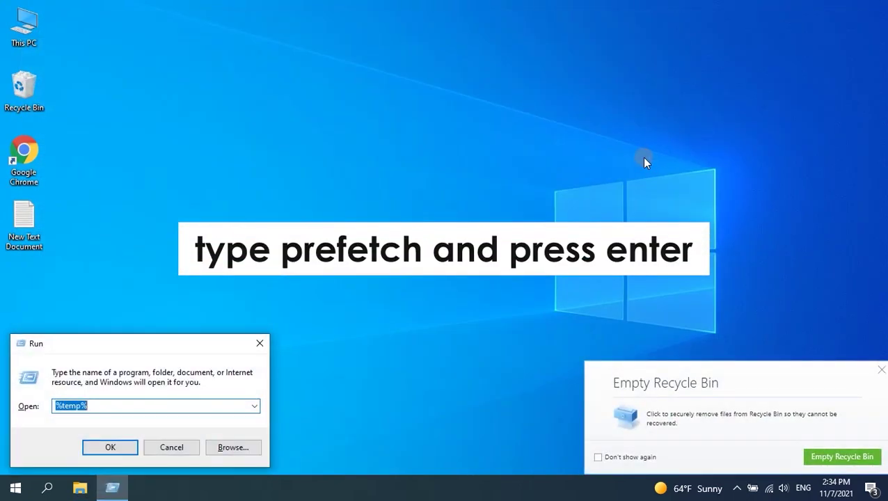
pyautogui.write('prefetch')
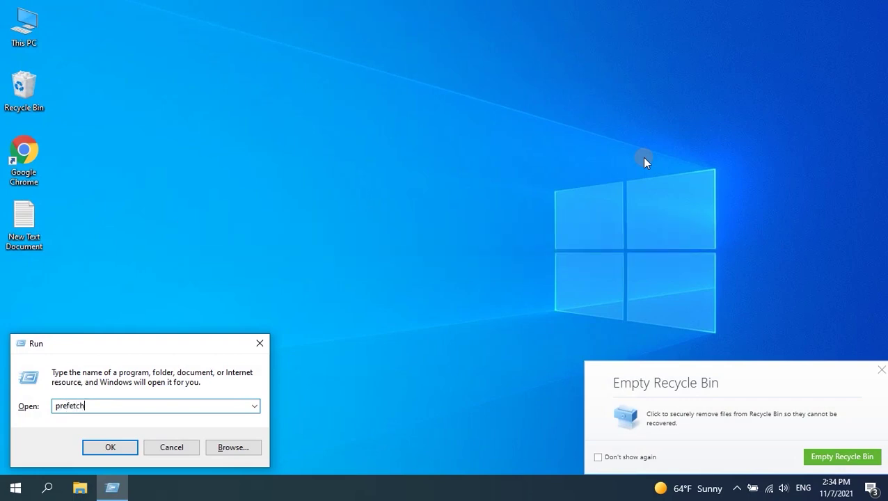
pyautogui.press('Return')
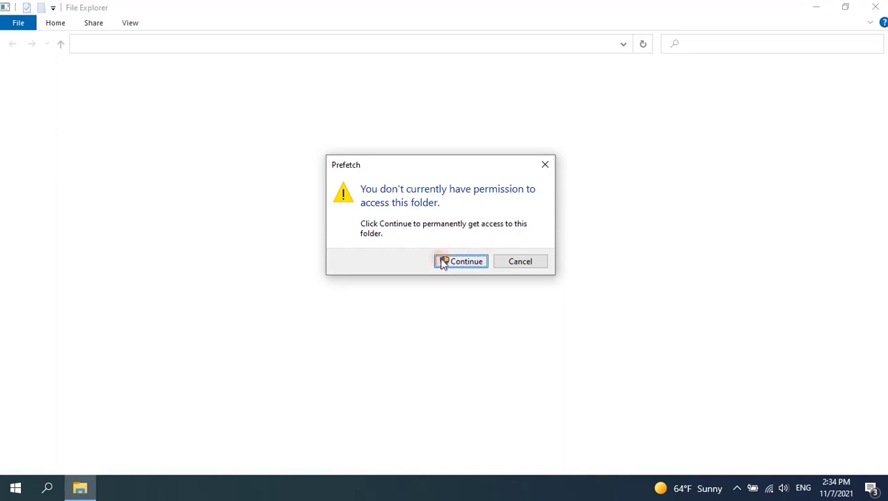
pyautogui.click(458, 262)
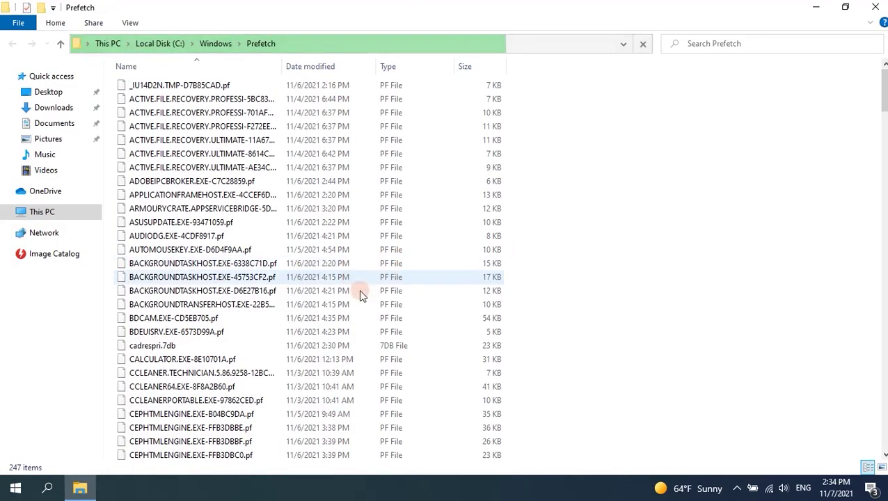
# - Delete all files in the Prefetch folder and dismiss the Empty Recycle Bin notification
pyautogui.scroll(-8, 382, 234)
pyautogui.scroll(-20, 380, 234)
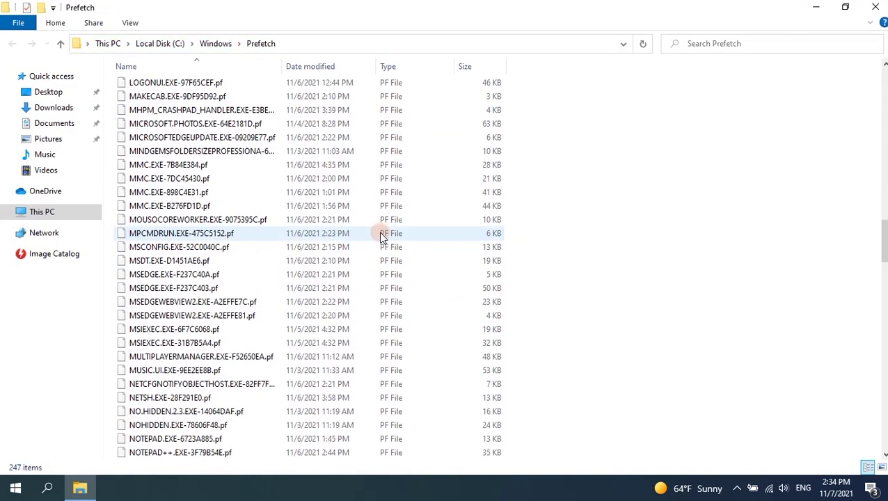
pyautogui.click(380, 234)
pyautogui.hotkey('ctrl', 'a')
pyautogui.scroll(-1, 381, 234)
pyautogui.scroll(-6, 380, 233)
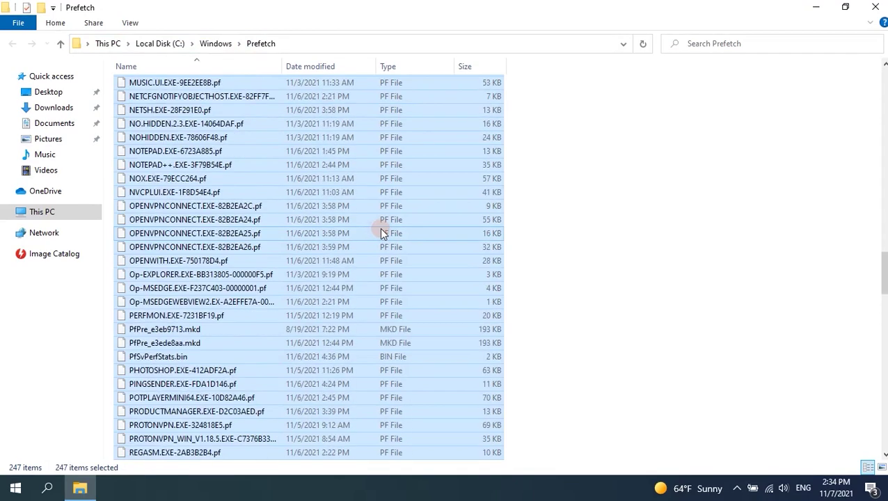
pyautogui.press('Delete')
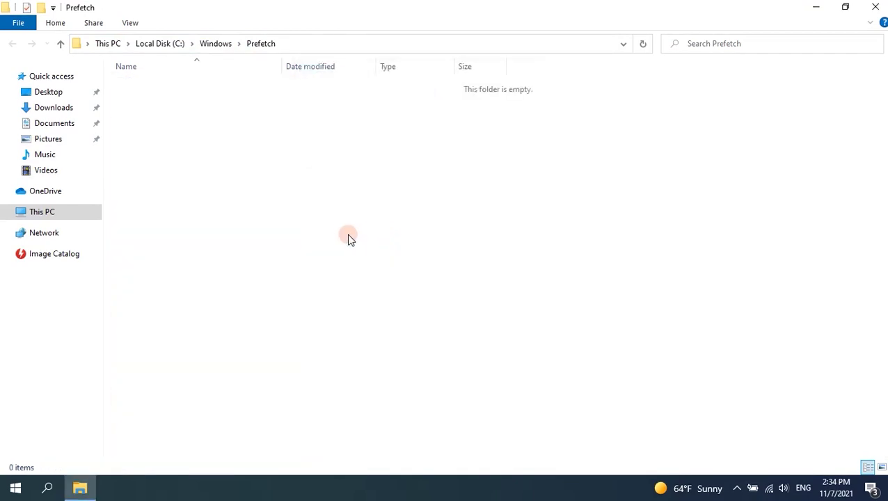
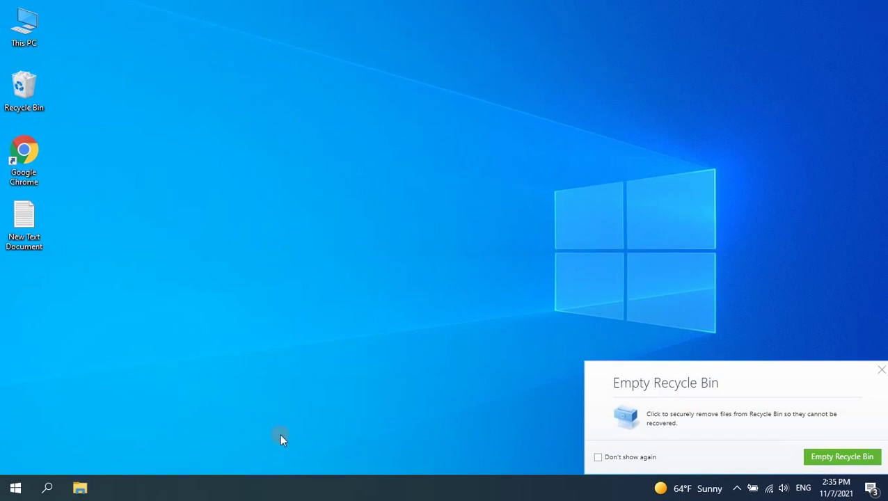
pyautogui.click(880, 370)
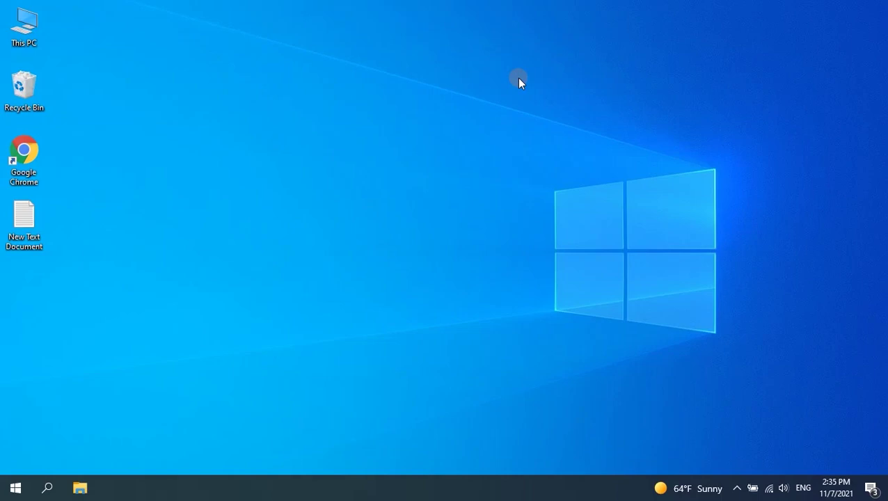
# - Search for the Disk Cleanup app and open it
pyautogui.press('super')
pyautogui.write('c')
pyautogui.press('BackSpace')
pyautogui.write('ceaa')
pyautogui.press('BackSpace')
pyautogui.hotkey('ctrl', 'a')
pyautogui.write('disk cl')
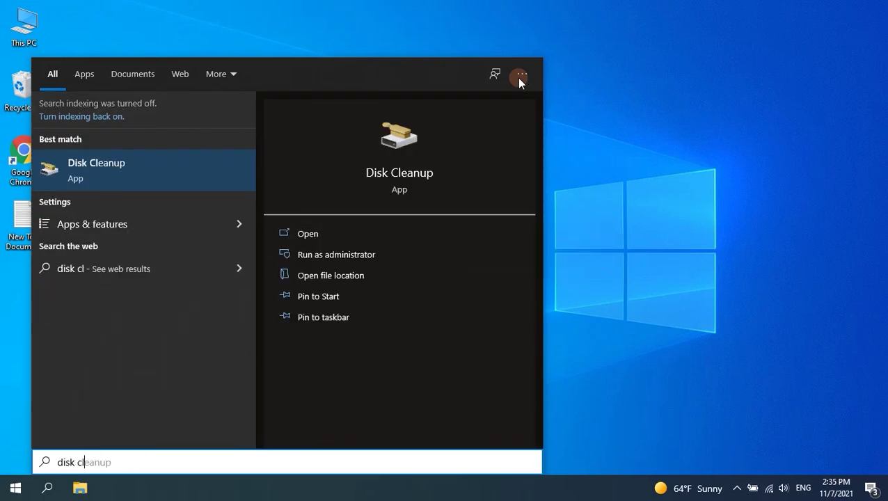
pyautogui.press('Return')
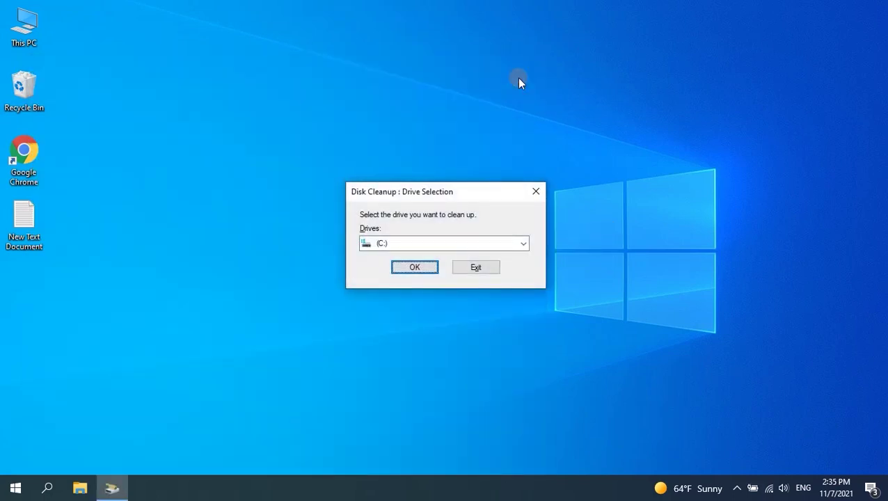
# - Choose drive C: as the drive to clean up and start its analysis
pyautogui.click(418, 243)
pyautogui.click(418, 243)
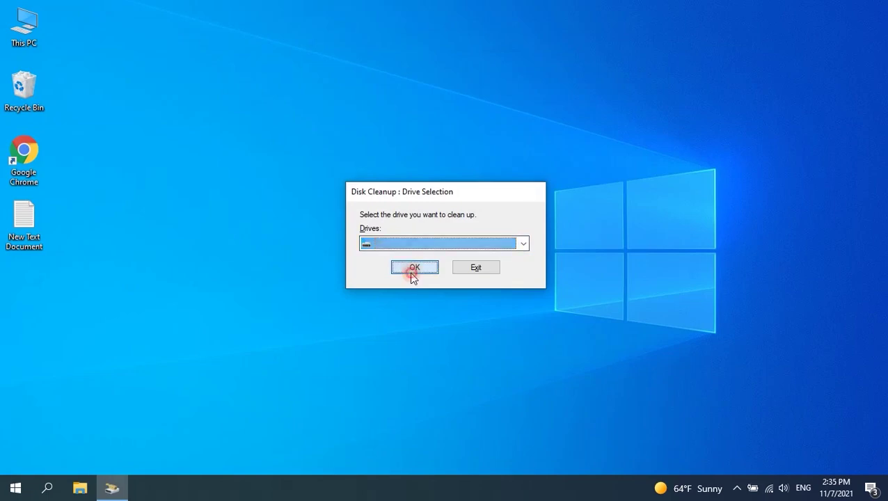
pyautogui.click(411, 271)
pyautogui.click(159, 334)
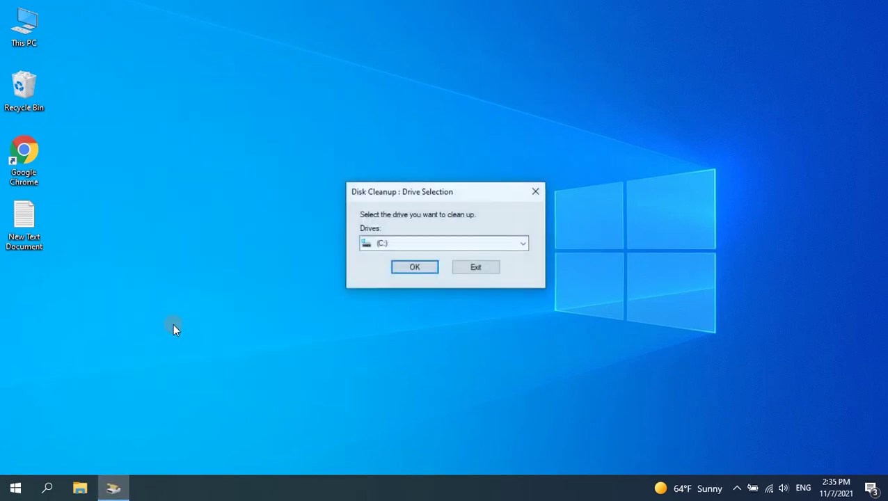
pyautogui.click(410, 266)
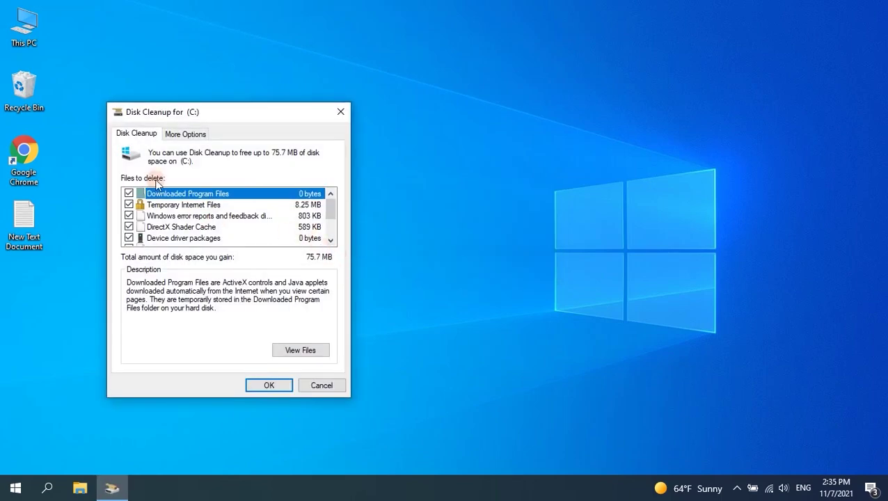
# - Review the checked file categories for drive C: and run the cleanup, confirming the deletion
pyautogui.scroll(-2, 142, 222)
pyautogui.scroll(2, 147, 240)
pyautogui.scroll(-2, 147, 240)
pyautogui.scroll(2, 147, 240)
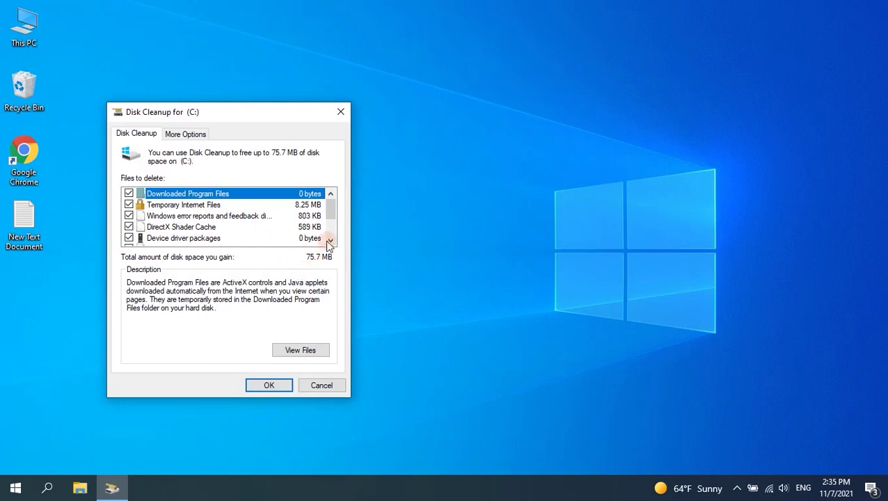
pyautogui.click(269, 385)
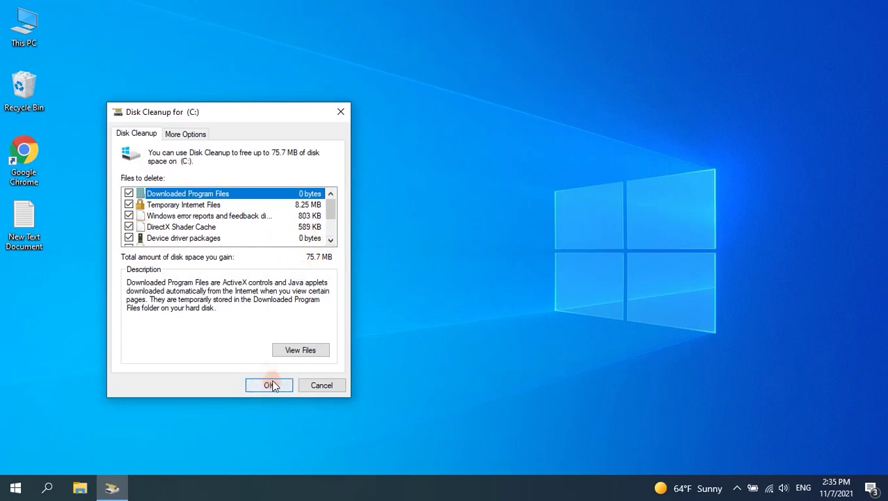
pyautogui.click(471, 253)
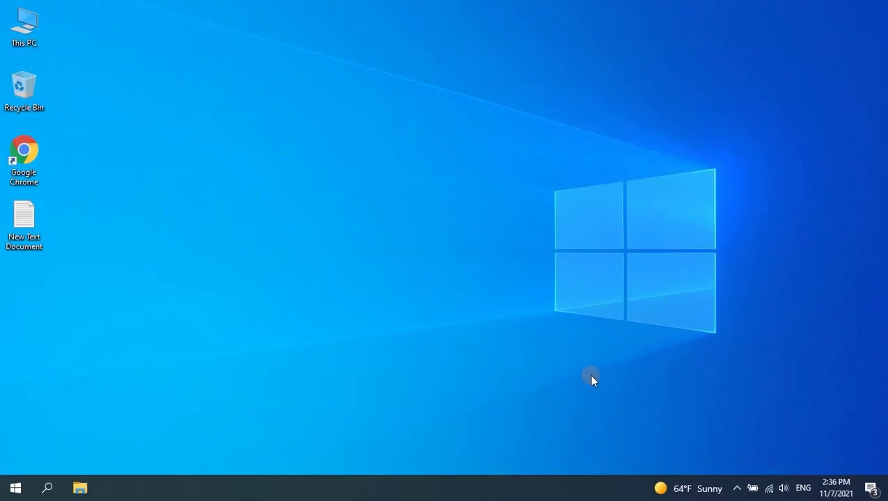
# - Open CleanMyPC and run a My Computer Cleanup scan
pyautogui.press('super')
pyautogui.write('clean')
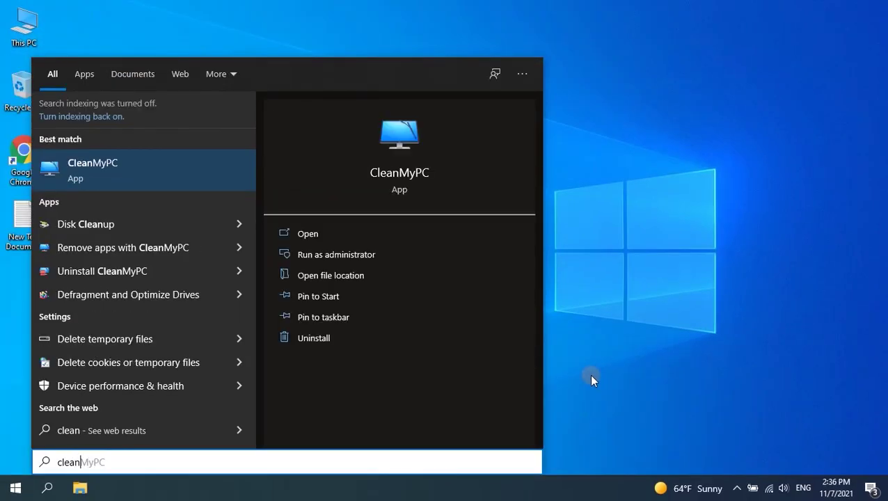
pyautogui.press('Return')
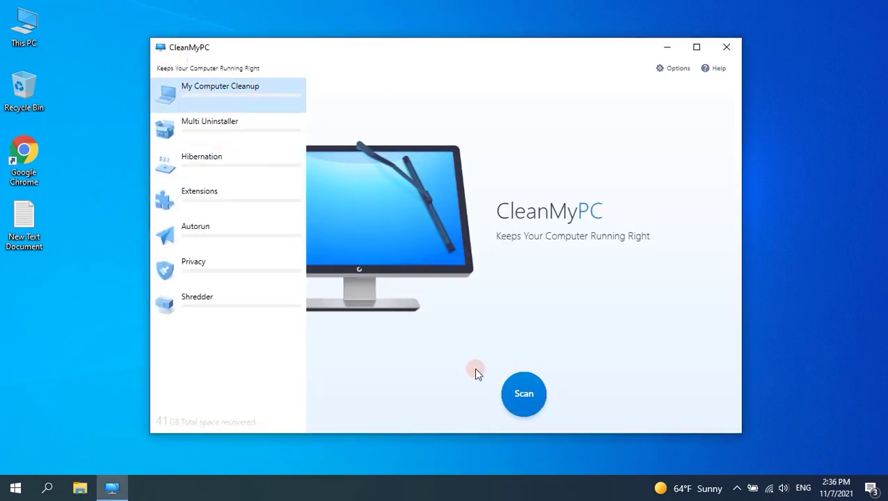
pyautogui.click(535, 403)
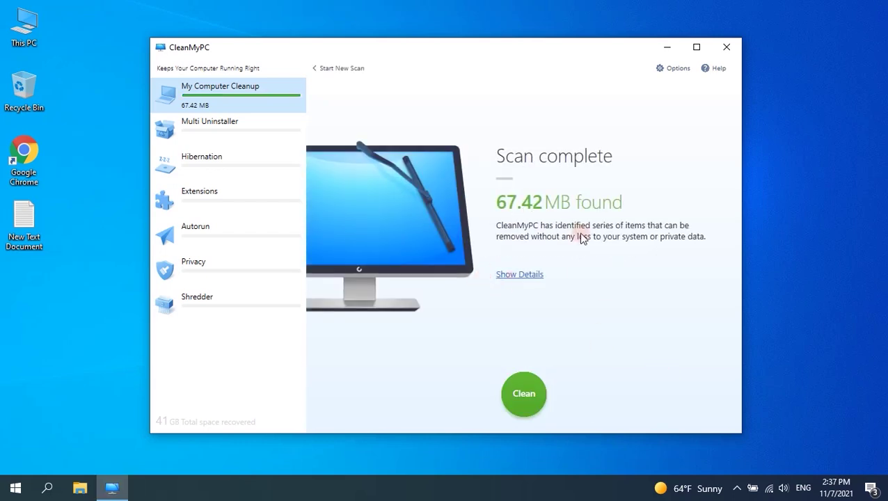
# - Show the scan details and expand Trash & Junk, Caches & Logs, Log files and Caches
pyautogui.click(527, 275)
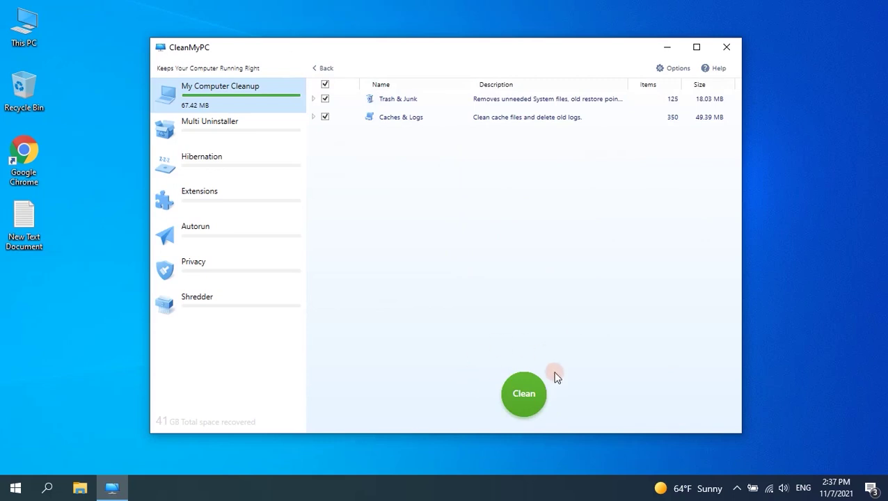
pyautogui.click(313, 116)
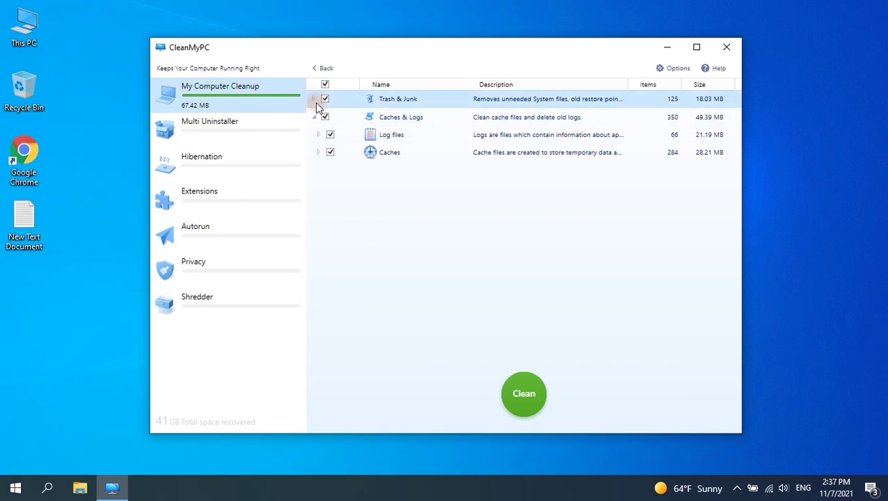
pyautogui.click(314, 101)
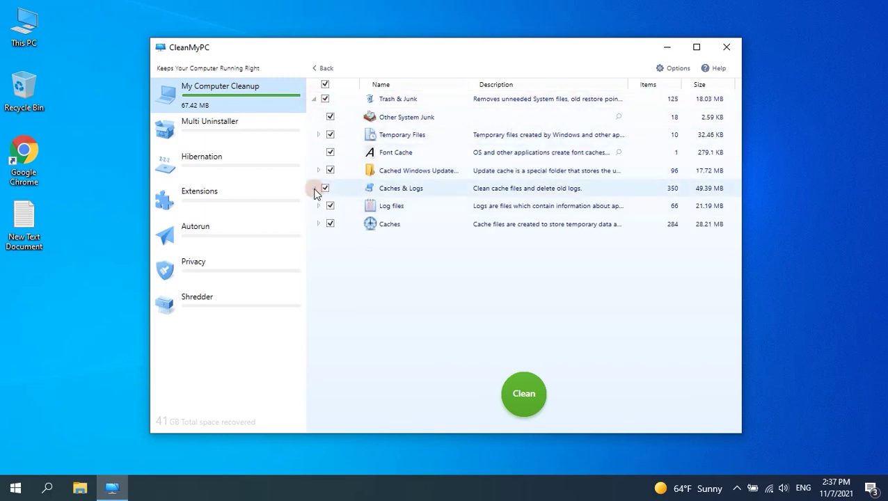
pyautogui.click(318, 206)
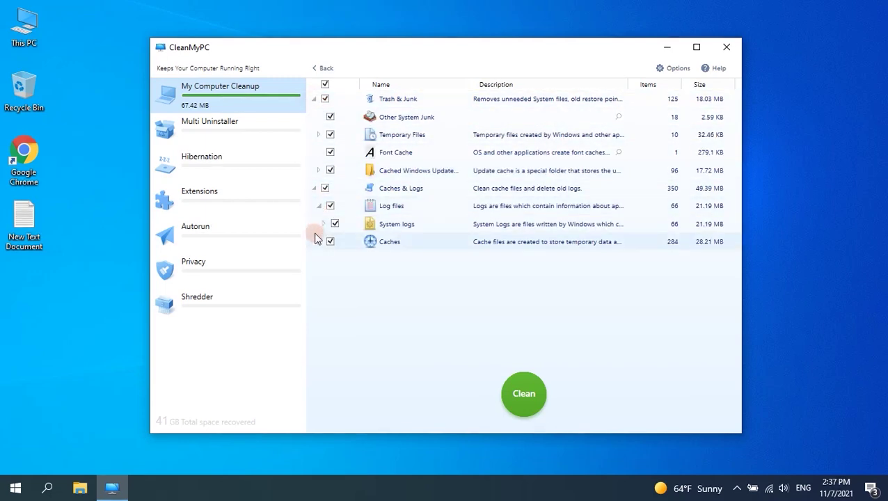
pyautogui.click(319, 242)
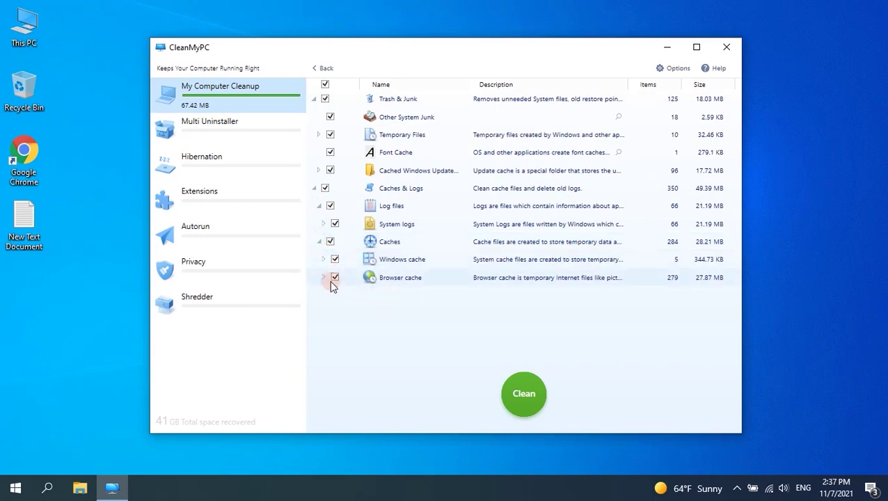
# - Expand the Browser cache category and exclude it from the items to clean
pyautogui.click(324, 278)
pyautogui.click(335, 277)
pyautogui.click(495, 392)
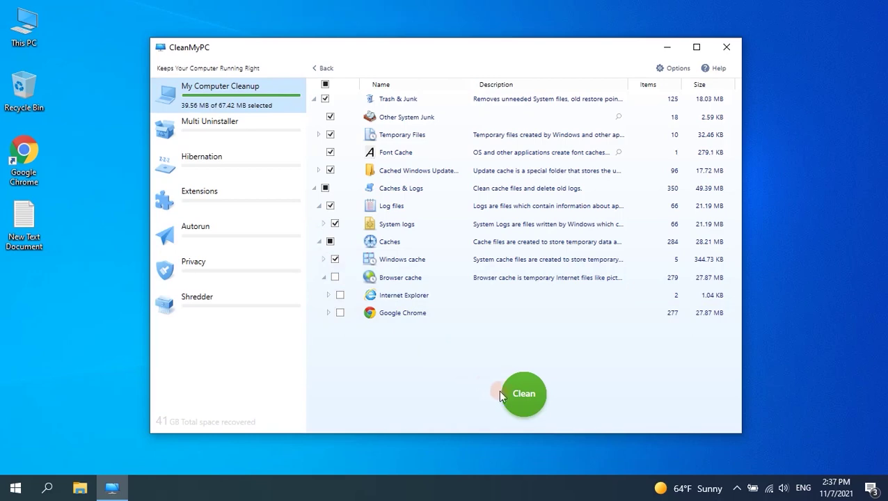
# - Clean the selected junk items, and close CleanMyPC after viewing the Multi Uninstaller application list
pyautogui.click(519, 401)
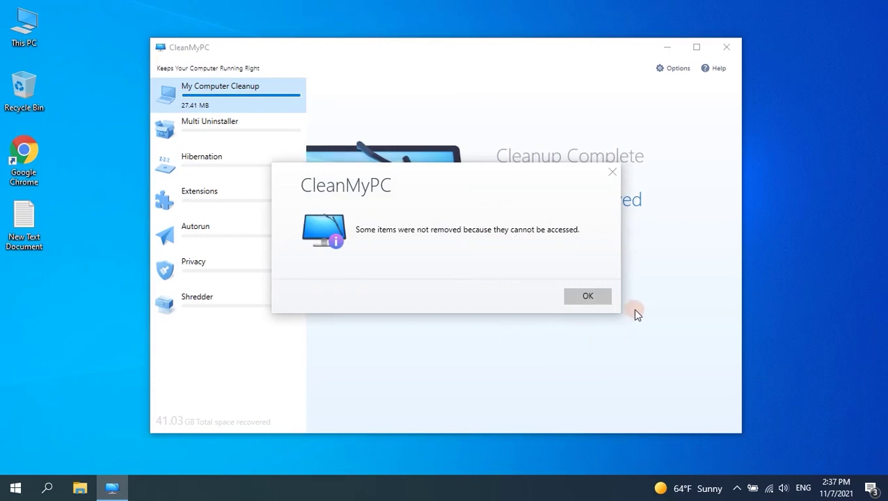
pyautogui.click(580, 304)
pyautogui.click(229, 137)
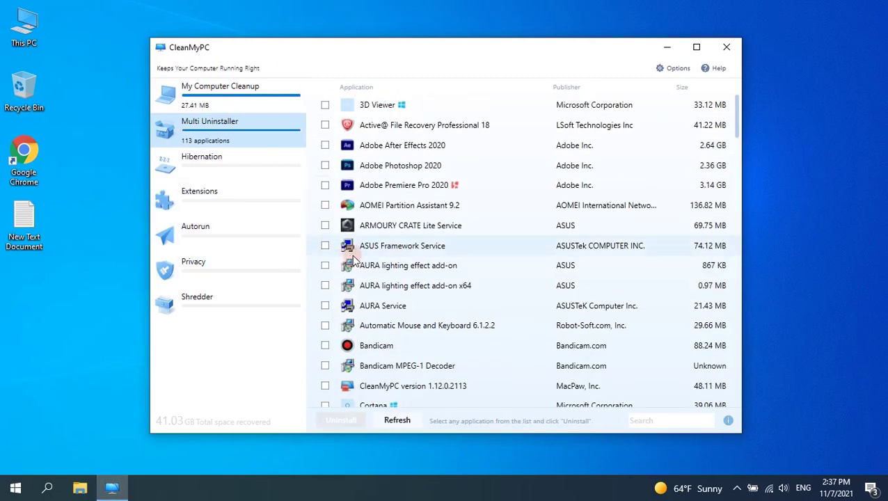
pyautogui.click(732, 63)
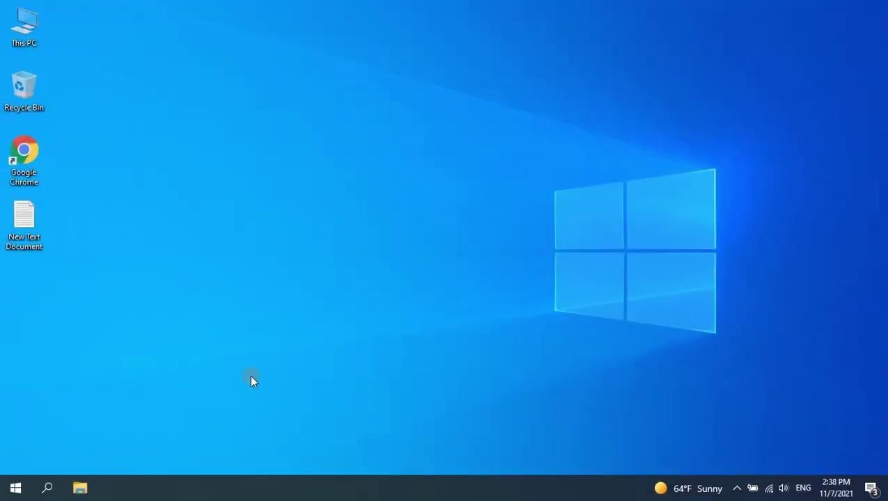
# - Find the Create a restore point settings in Windows and open the protection configuration for Local Disk (C:)
pyautogui.press('super')
pyautogui.write('re')
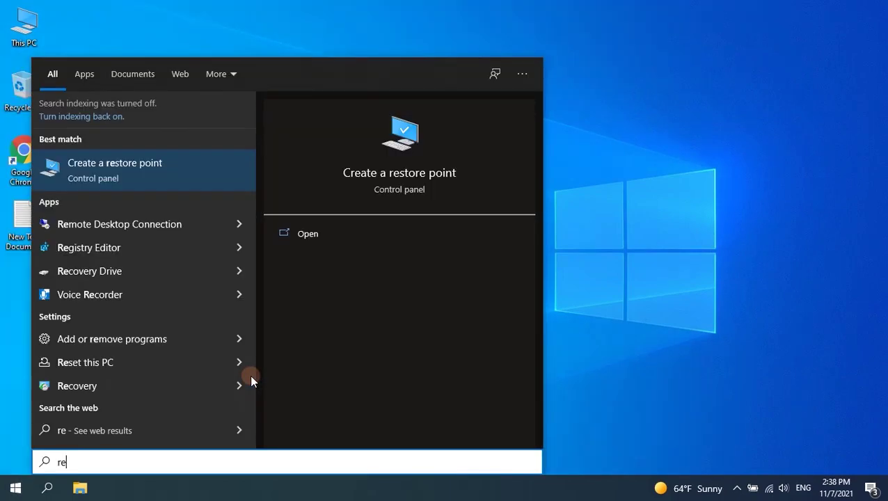
pyautogui.press('Return')
pyautogui.scroll(-1, 202, 221)
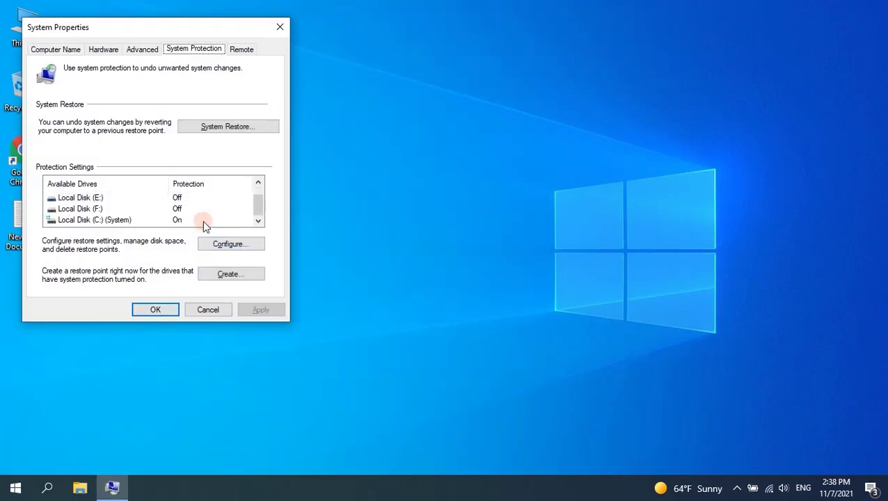
pyautogui.click(202, 220)
pyautogui.click(230, 242)
# - Disable system protection for drive C: and delete all its restore points, confirming both and closing System Properties
pyautogui.click(128, 139)
pyautogui.click(287, 303)
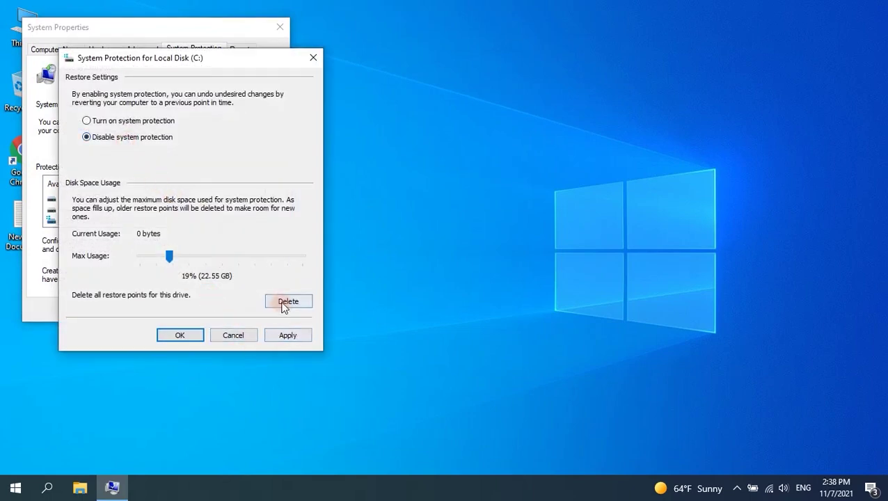
pyautogui.click(258, 224)
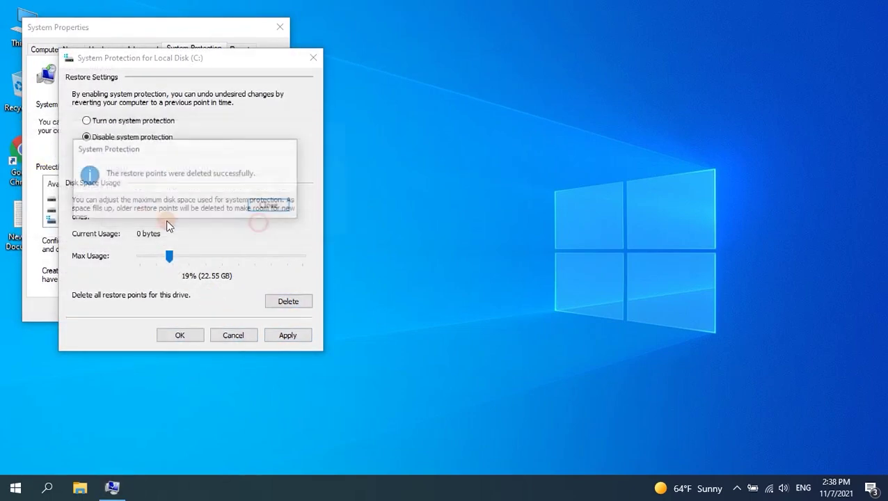
pyautogui.click(253, 210)
pyautogui.click(181, 335)
pyautogui.click(221, 236)
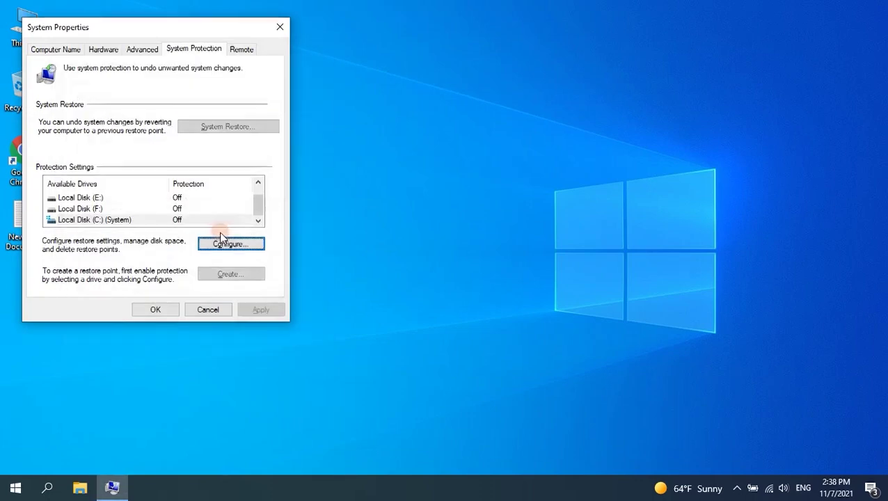
pyautogui.click(161, 304)
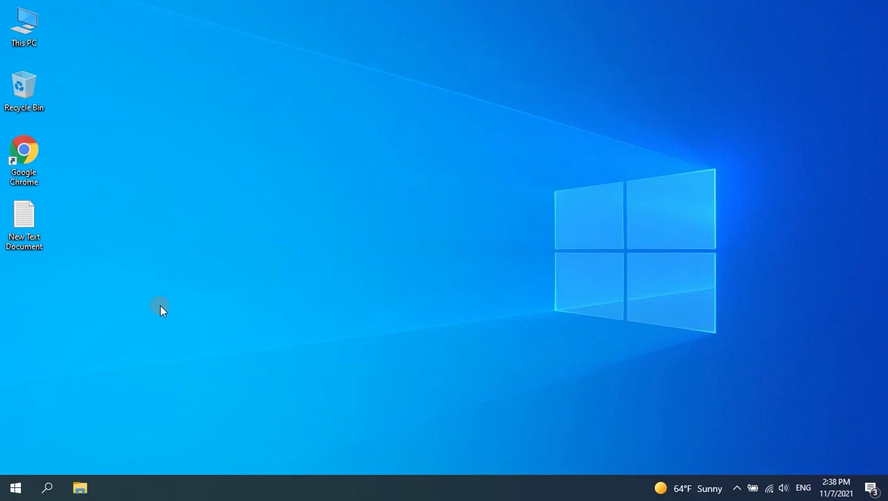
# - Clear the File Explorer history through Folder Options from This PC, and close the window
pyautogui.doubleClick(17, 31)
pyautogui.click(106, 22)
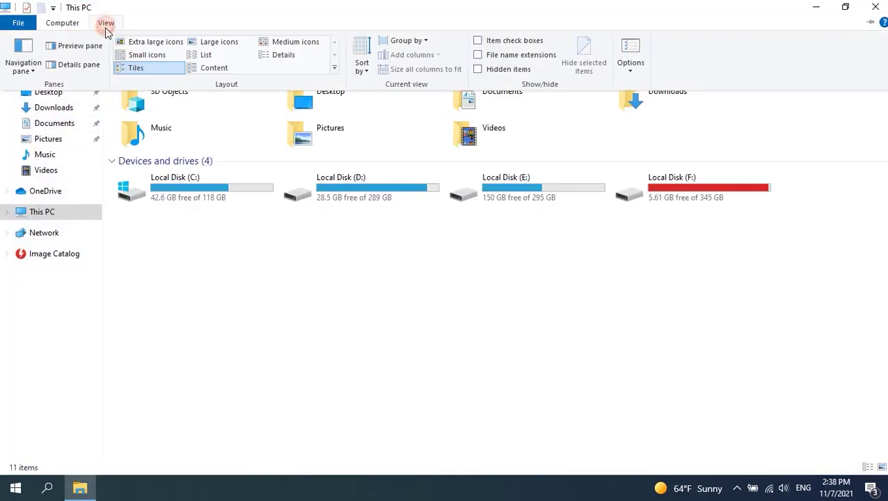
pyautogui.click(631, 54)
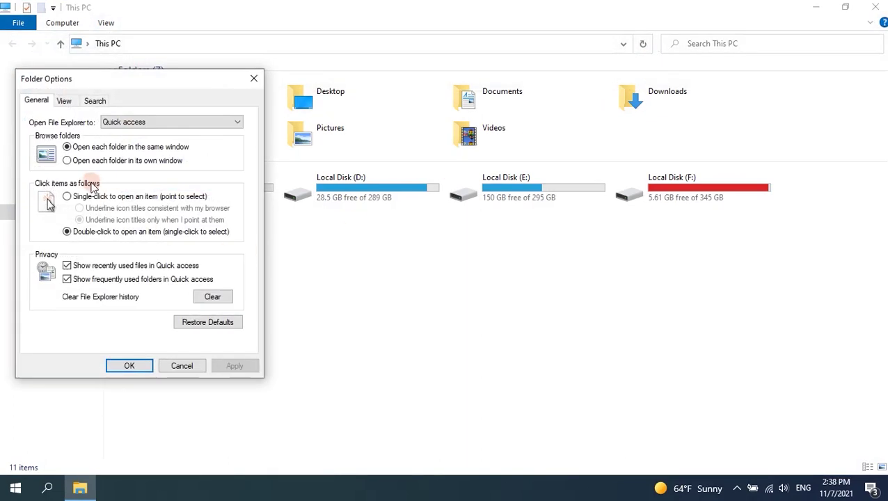
pyautogui.click(218, 297)
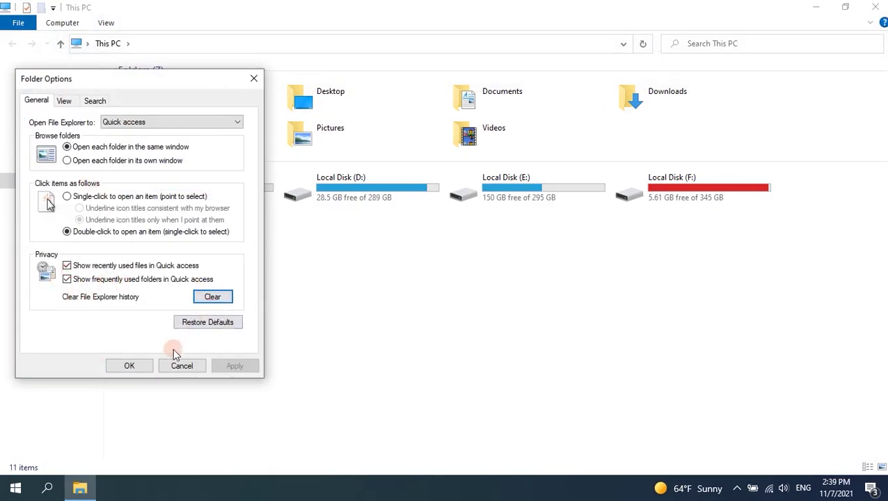
pyautogui.click(138, 369)
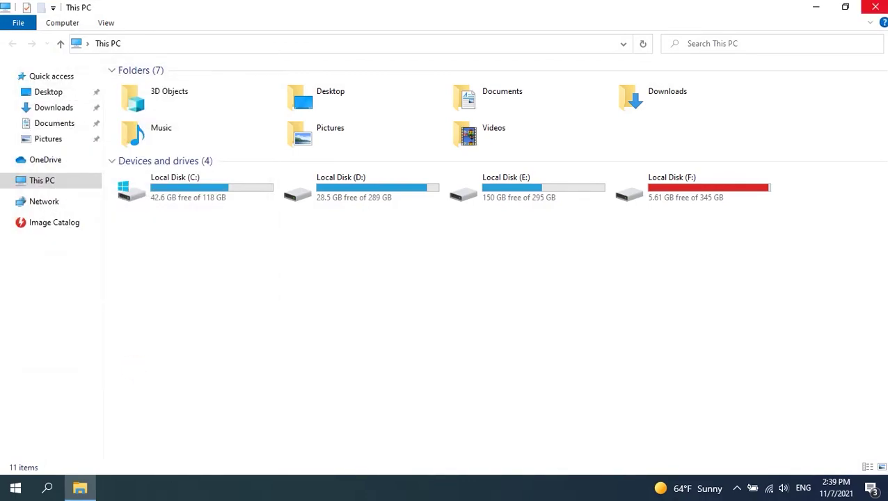
pyautogui.click(876, 7)
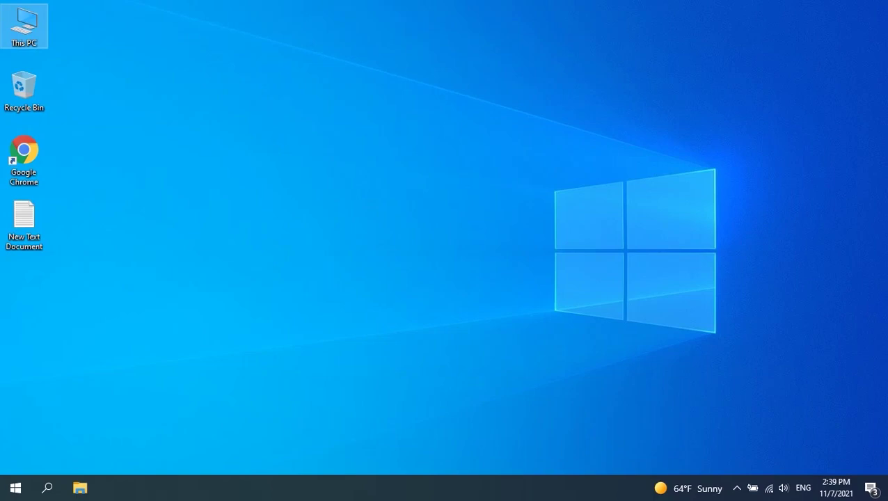
# - Open Windows Settings and show the Apps & features list
pyautogui.click(11, 487)
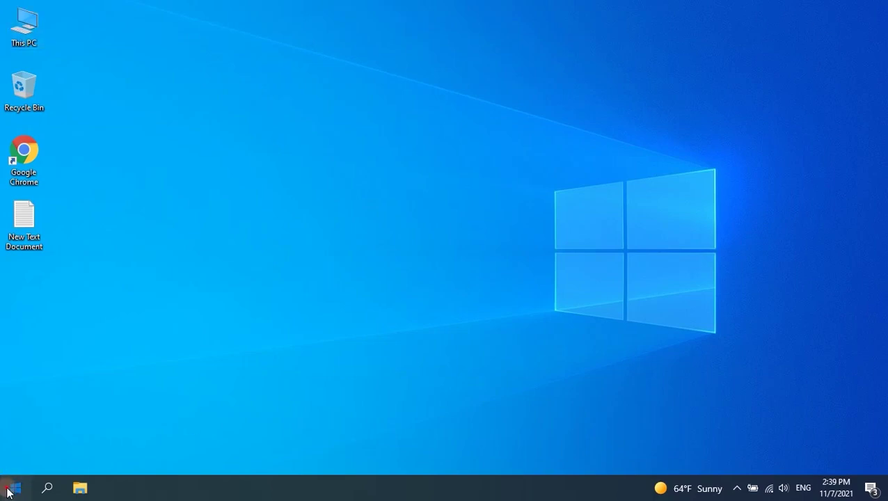
pyautogui.click(36, 424)
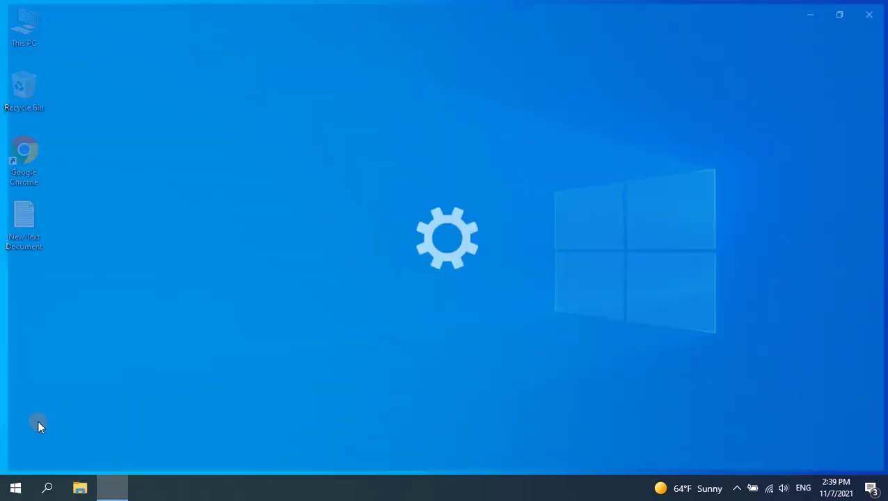
pyautogui.click(78, 284)
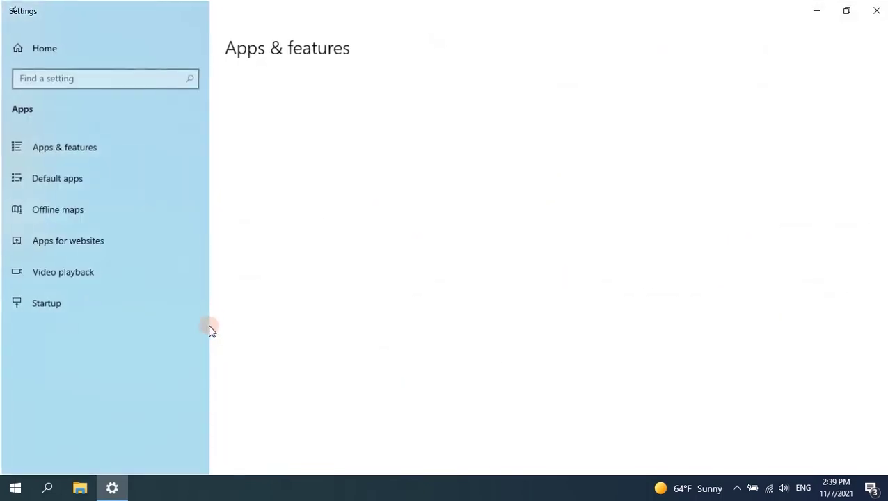
# - Find MalvaStyle Disk Repair among the installed apps and uninstall it, confirming the removal
pyautogui.scroll(-10, 323, 302)
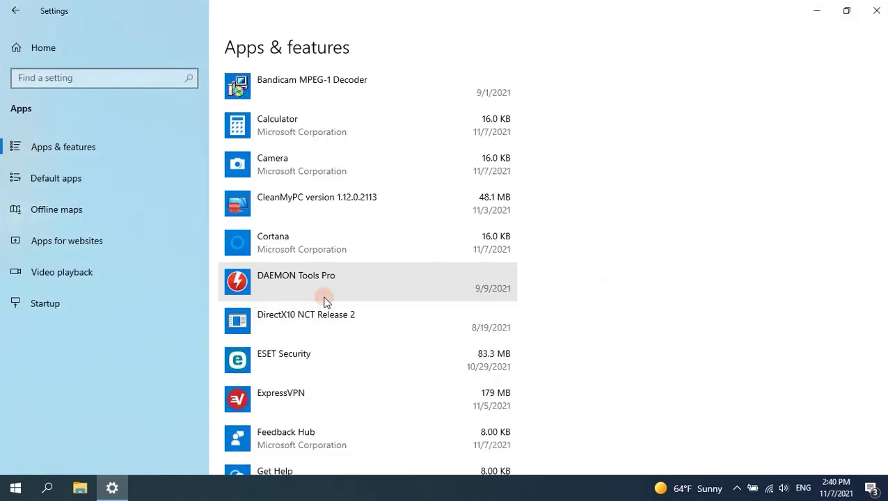
pyautogui.scroll(-3, 315, 291)
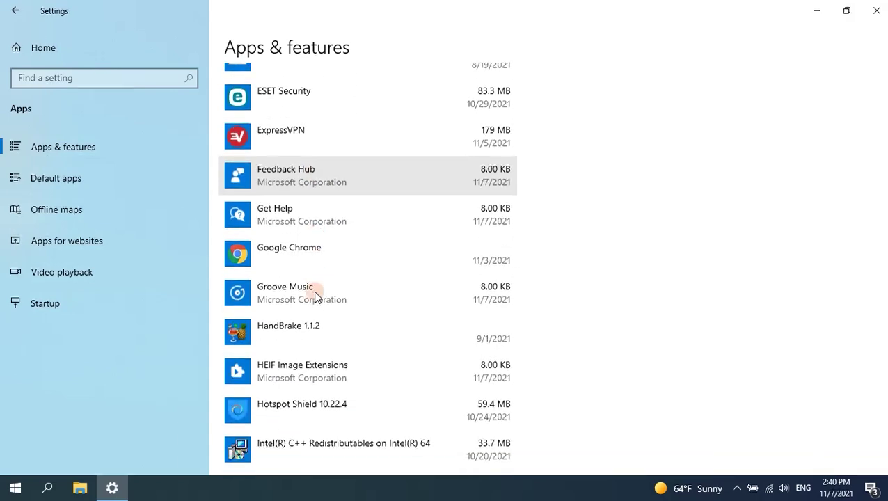
pyautogui.scroll(-2, 326, 376)
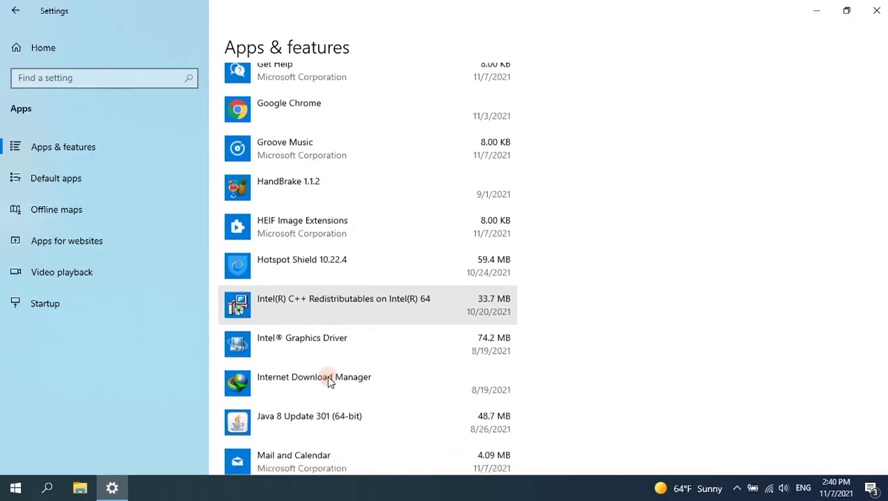
pyautogui.scroll(-2, 317, 385)
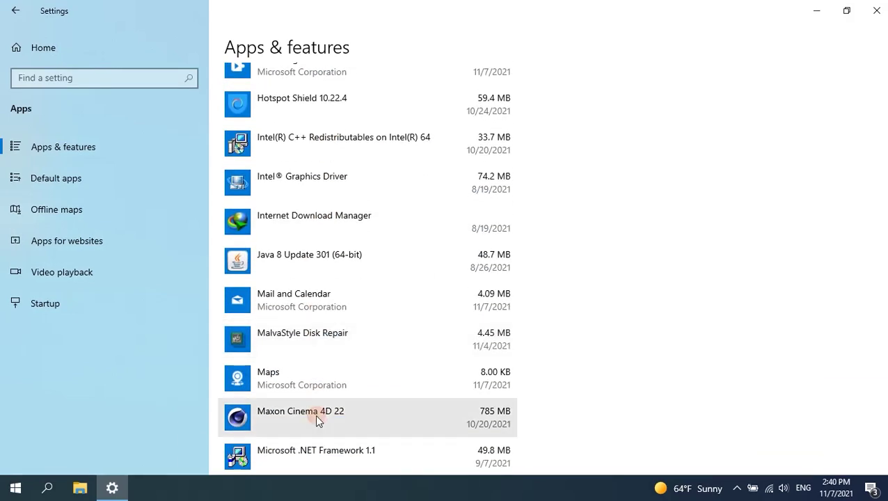
pyautogui.click(328, 345)
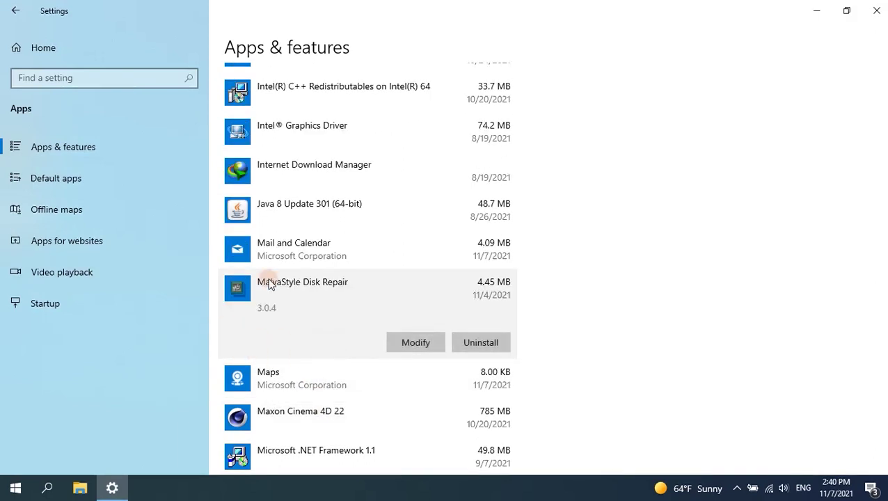
pyautogui.click(491, 346)
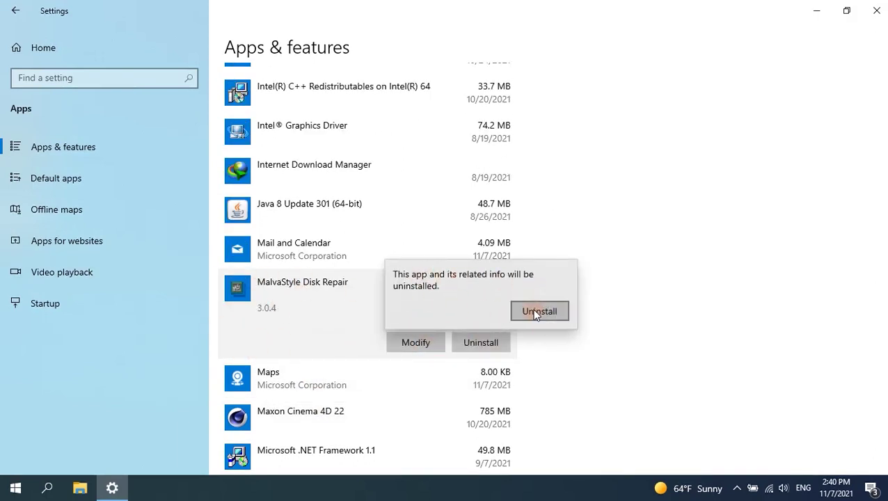
pyautogui.click(538, 312)
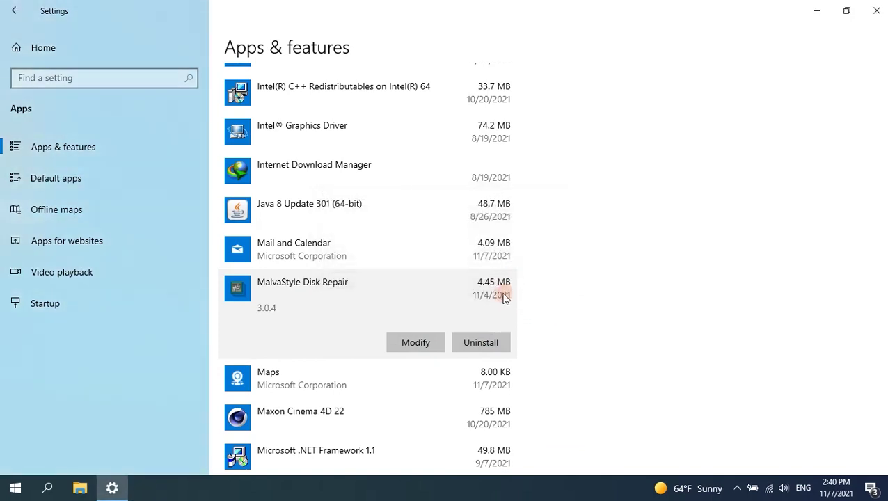